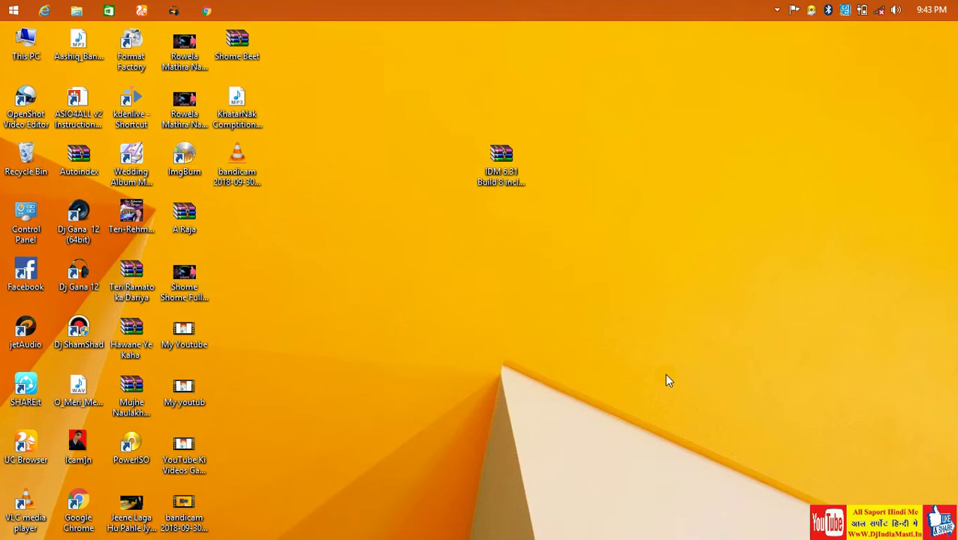
{"action": "right_click", "coordinate": [629, 114]}
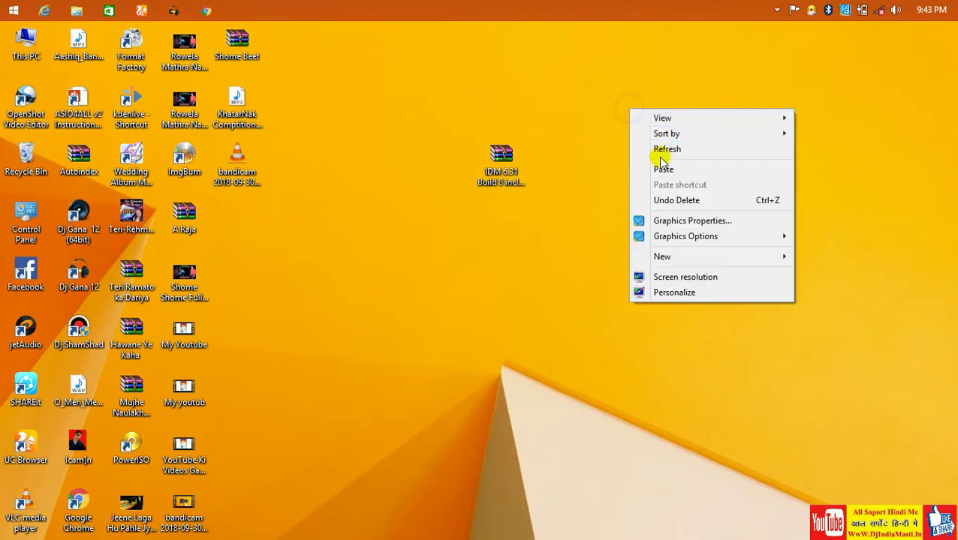
{"action": "left_click", "coordinate": [662, 151]}
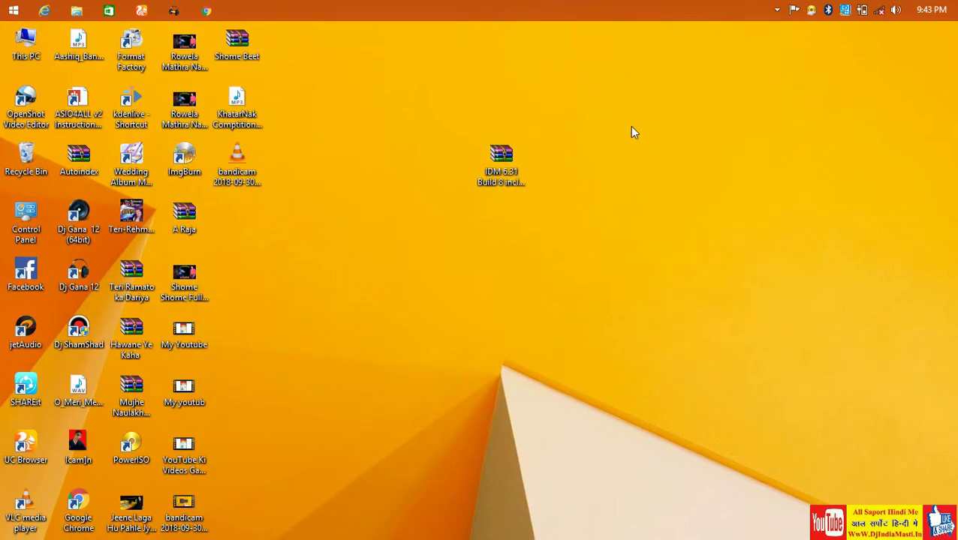
{"action": "right_click", "coordinate": [630, 125]}
{"action": "left_click", "coordinate": [664, 165]}
{"action": "right_click", "coordinate": [575, 119]}
{"action": "left_click", "coordinate": [614, 157]}
{"action": "left_click", "coordinate": [620, 149]}
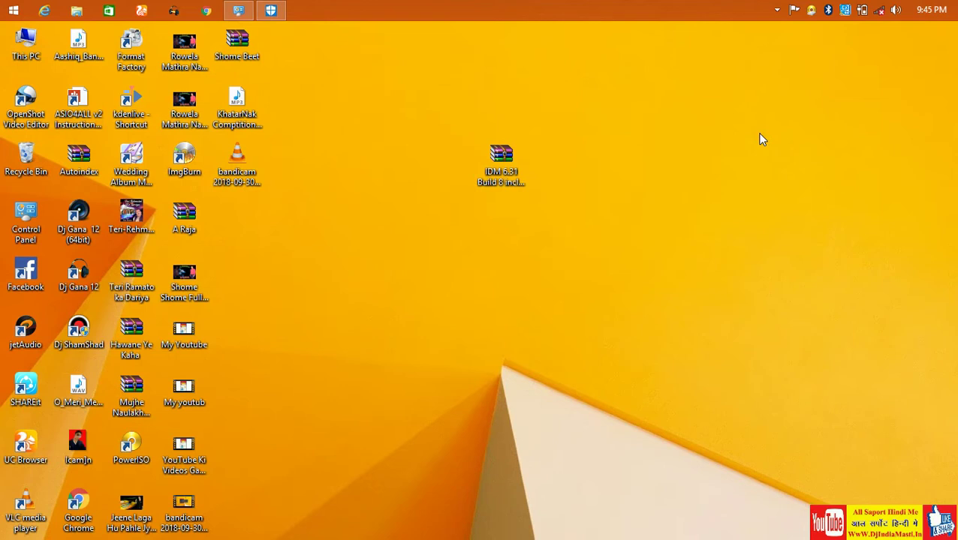
Step: Turn off real-time protection in Windows Defender, save the change and minimize its window
{"action": "left_click", "coordinate": [275, 9]}
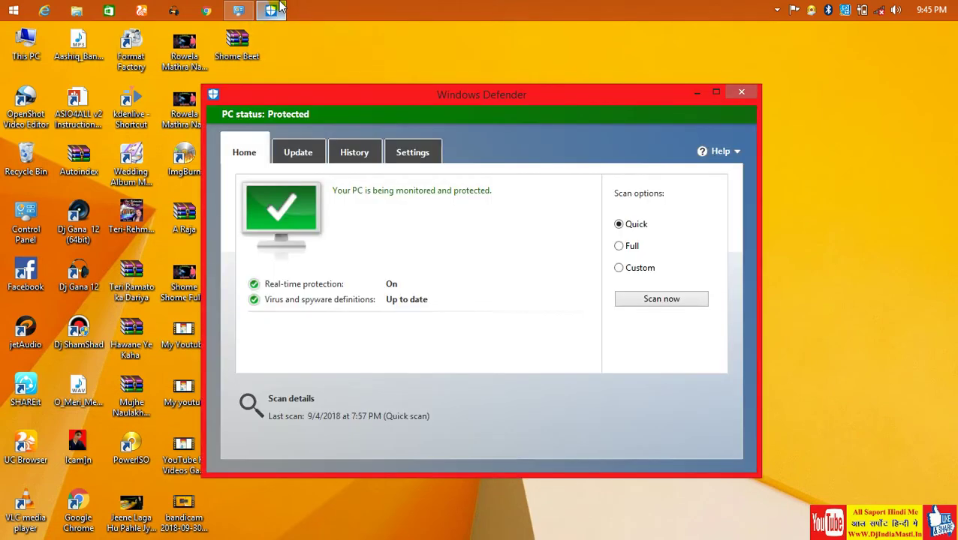
{"action": "left_click", "coordinate": [413, 152]}
{"action": "left_click", "coordinate": [388, 195]}
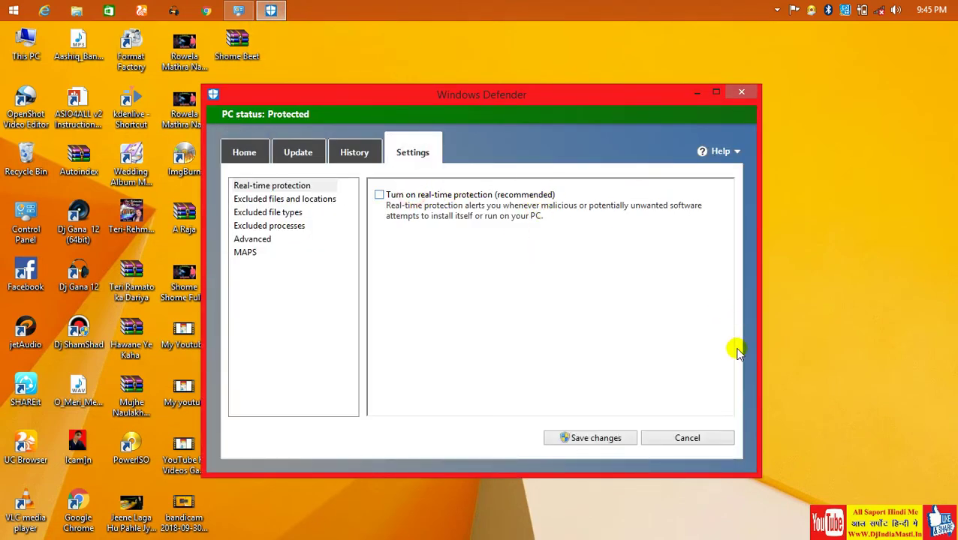
{"action": "left_click", "coordinate": [580, 443]}
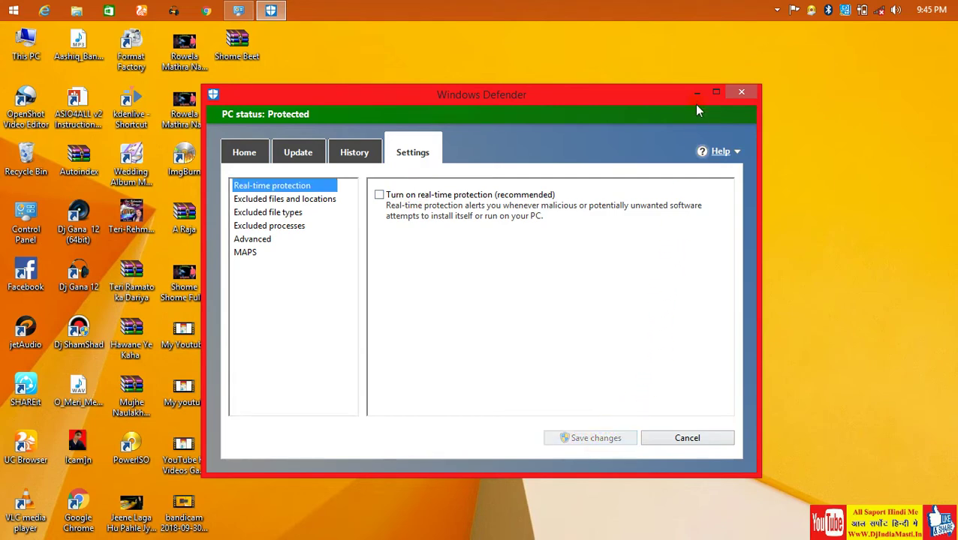
{"action": "left_click", "coordinate": [695, 99]}
Step: Extract the contents of the IDM 6.31 Build 8 archive directly onto the desktop
{"action": "left_click", "coordinate": [503, 166]}
{"action": "right_click", "coordinate": [507, 171]}
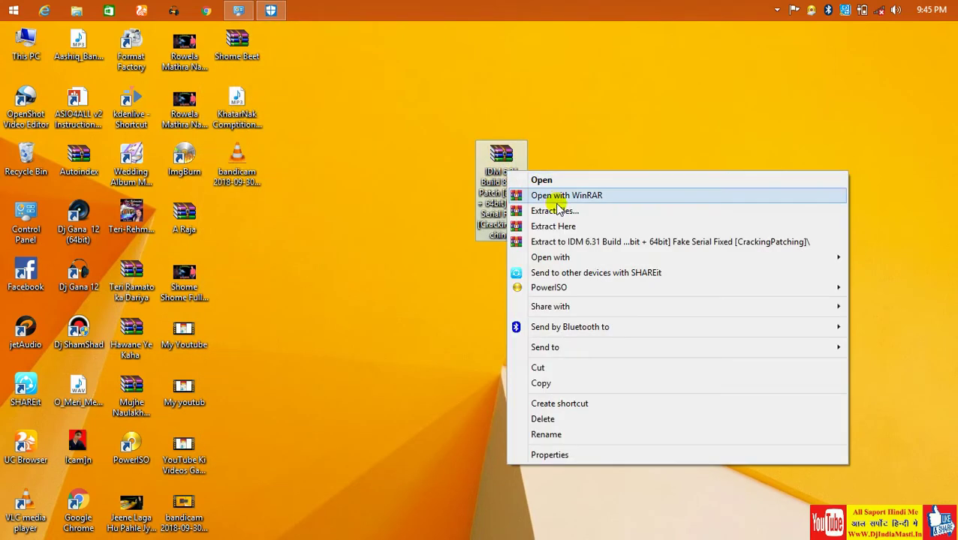
{"action": "left_click", "coordinate": [568, 226]}
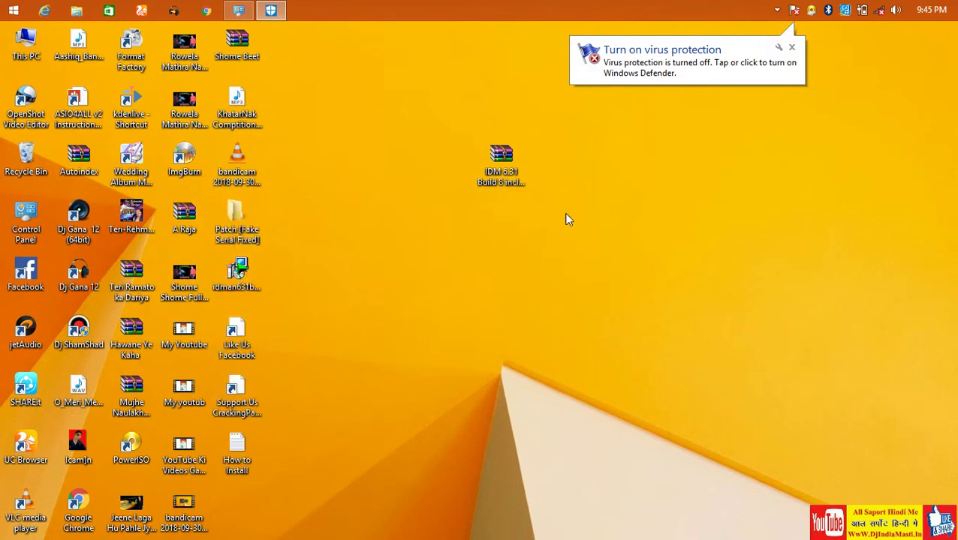
Step: Delete the five loose items extracted from the IDM archive, from the patch folder through How to Install
{"action": "left_click_drag", "start_coordinate": [272, 206], "coordinate": [225, 488]}
{"action": "left_click_drag", "start_coordinate": [225, 455], "coordinate": [235, 347]}
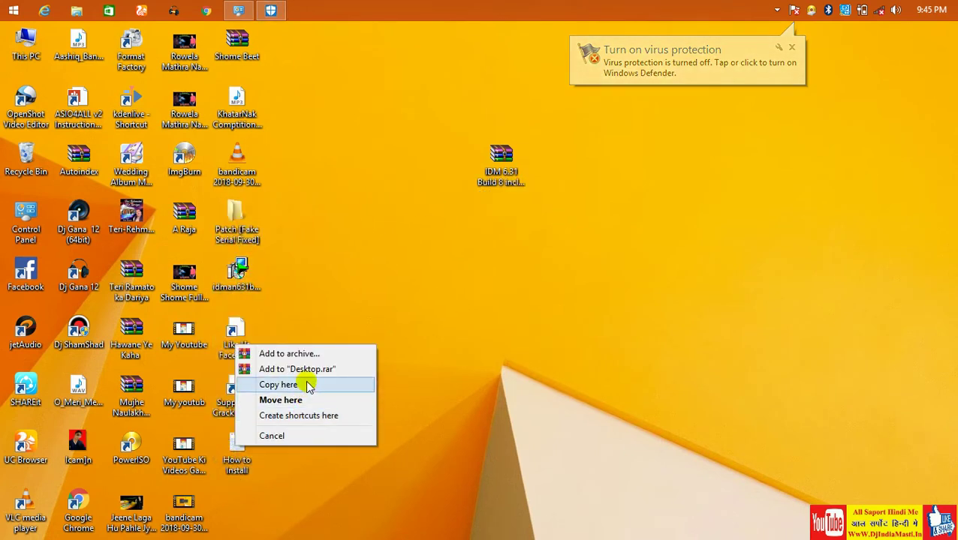
{"action": "left_click", "coordinate": [341, 463]}
{"action": "left_click_drag", "start_coordinate": [272, 220], "coordinate": [242, 484]}
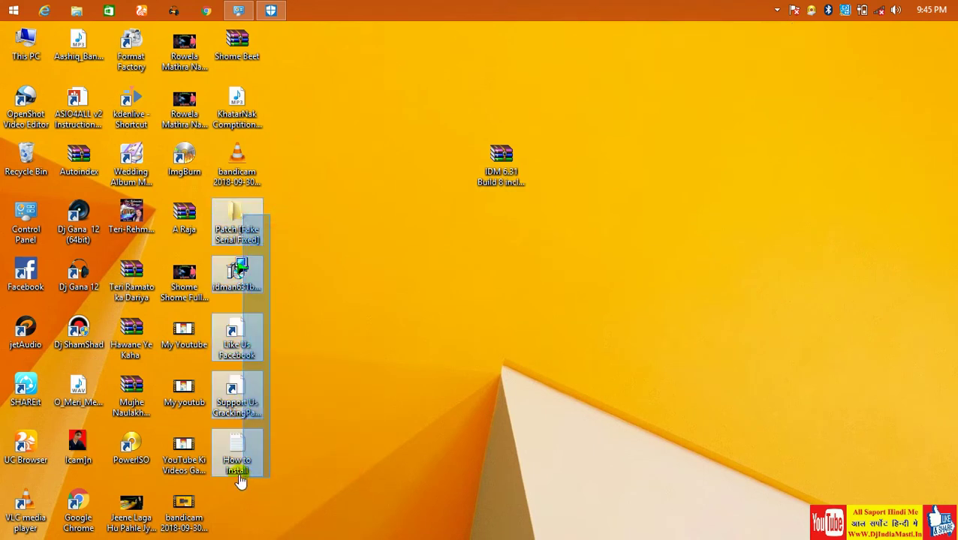
{"action": "right_click", "coordinate": [238, 454]}
{"action": "left_click", "coordinate": [271, 408]}
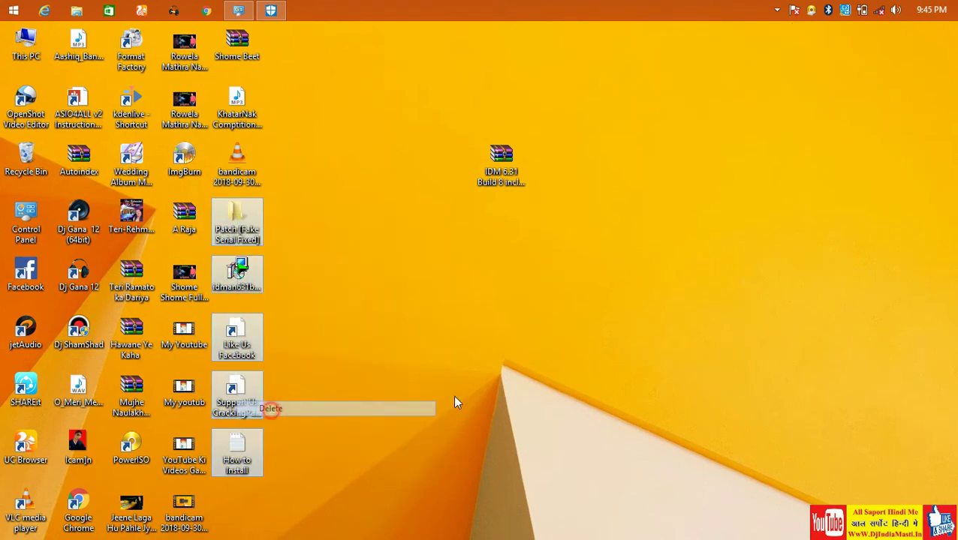
Step: Extract the IDM 6.31 Build 8 archive into its own desktop folder and place that folder beside the archive
{"action": "right_click", "coordinate": [504, 171]}
{"action": "left_click", "coordinate": [560, 208]}
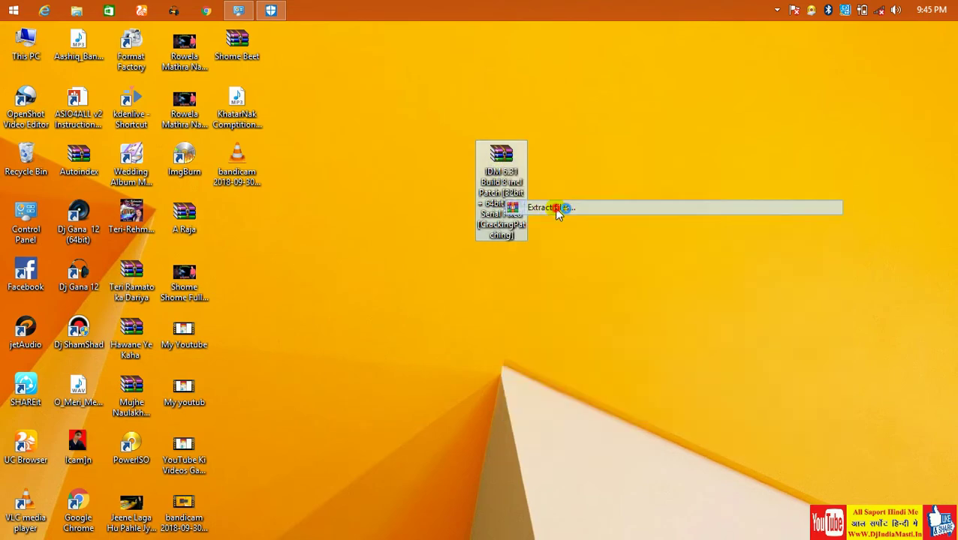
{"action": "left_click", "coordinate": [516, 434]}
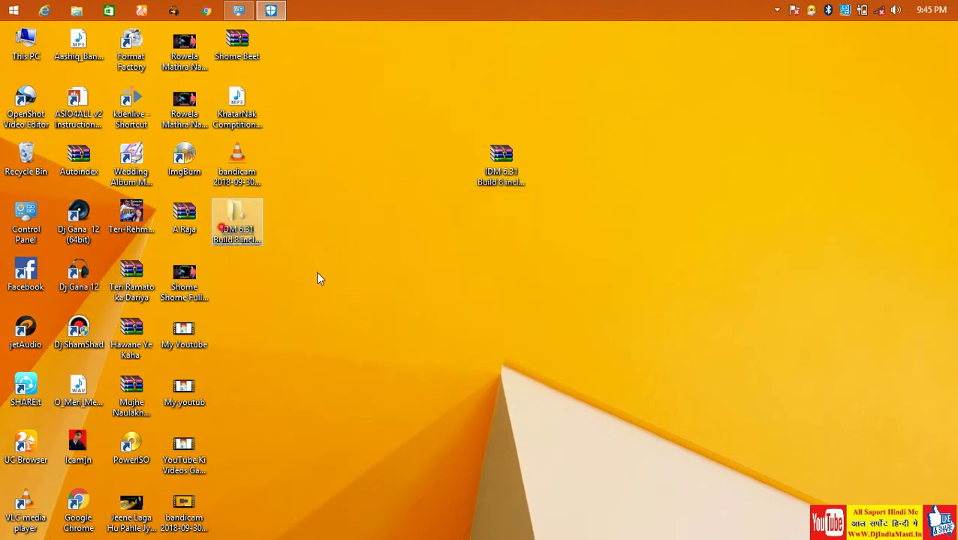
{"action": "left_click_drag", "start_coordinate": [237, 222], "coordinate": [601, 183]}
Step: Open the extracted IDM folder and launch the idman631build8 installer
{"action": "double_click", "coordinate": [612, 186]}
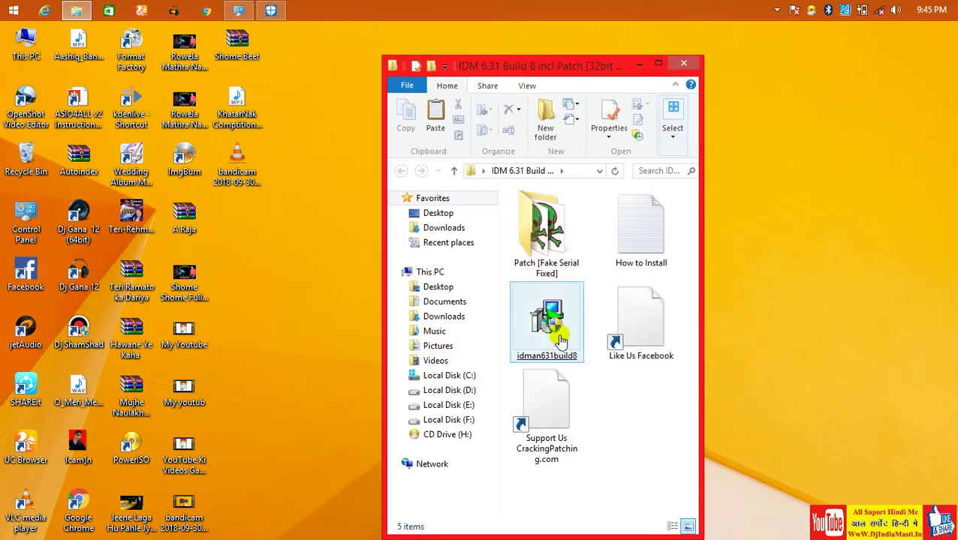
{"action": "left_click", "coordinate": [552, 339]}
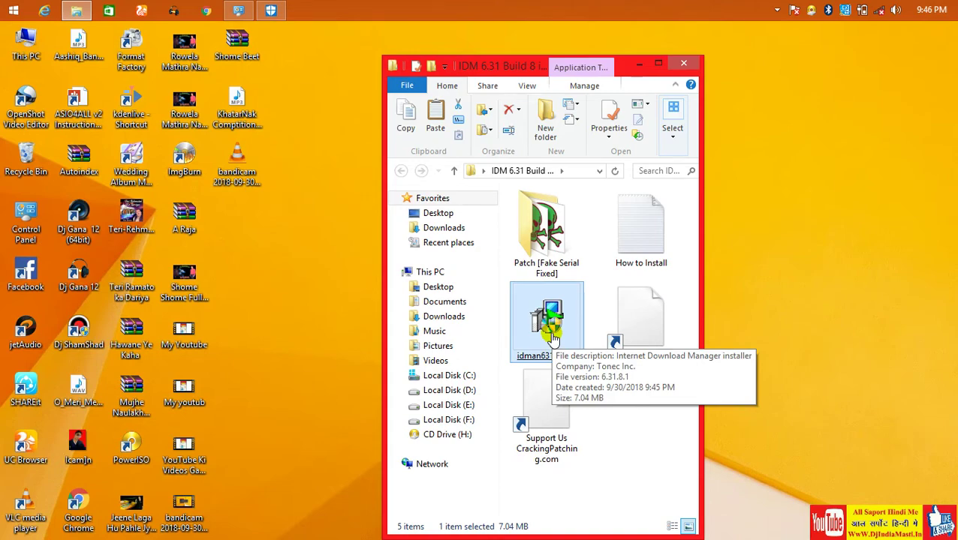
{"action": "double_click", "coordinate": [552, 340]}
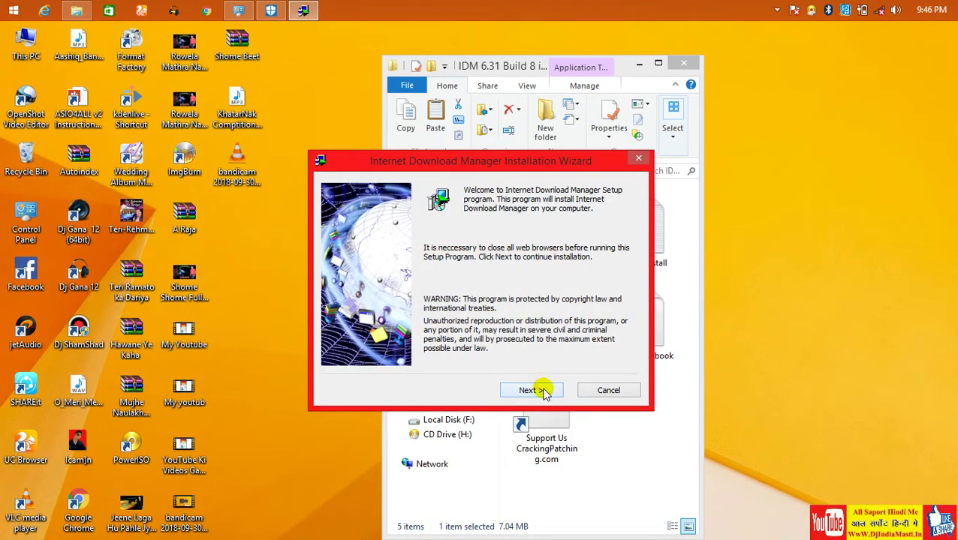
Step: Install Internet Download Manager, accepting the license agreement, and close the Google Chrome Integration window when setup is finished
{"action": "left_click", "coordinate": [542, 390]}
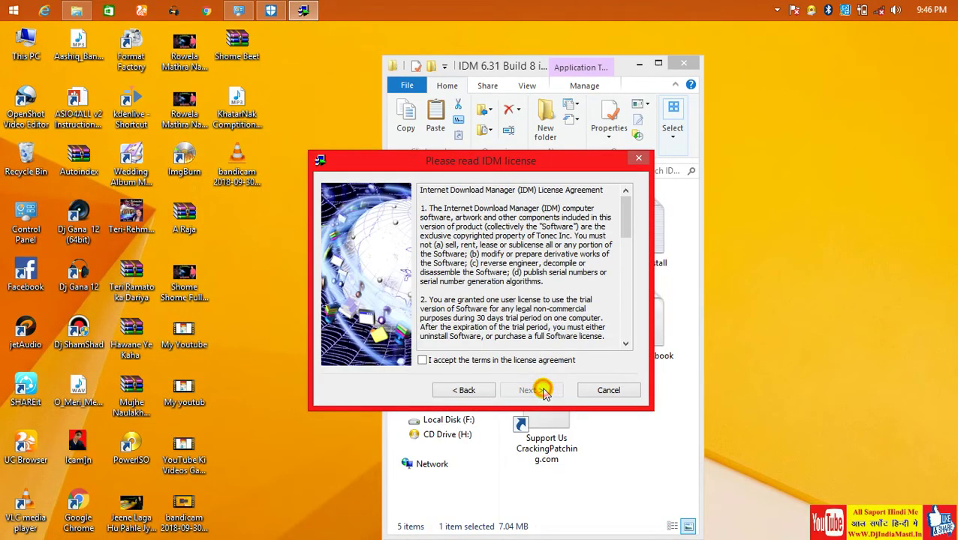
{"action": "left_click", "coordinate": [461, 364]}
{"action": "left_click", "coordinate": [525, 390]}
{"action": "left_click", "coordinate": [527, 392]}
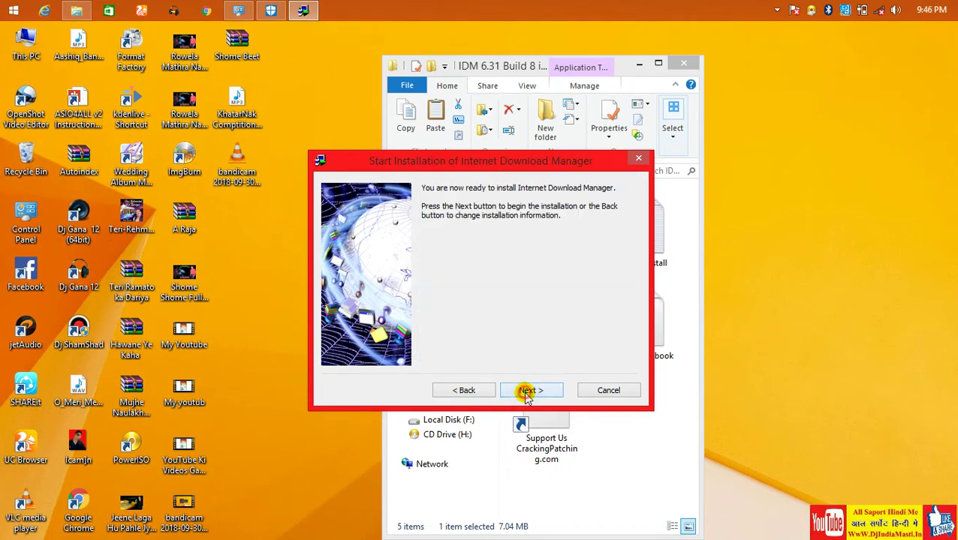
{"action": "left_click", "coordinate": [526, 391]}
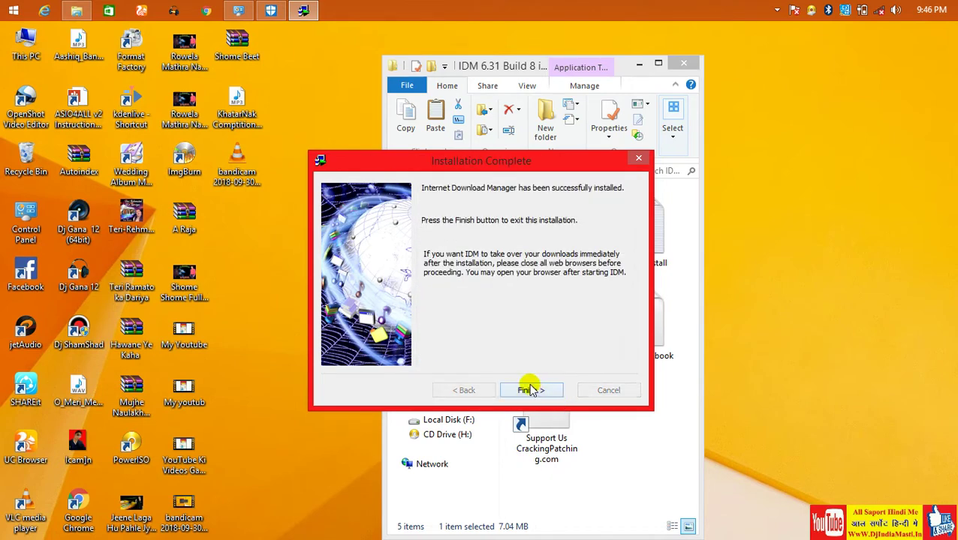
{"action": "left_click", "coordinate": [530, 390]}
{"action": "left_click", "coordinate": [534, 394]}
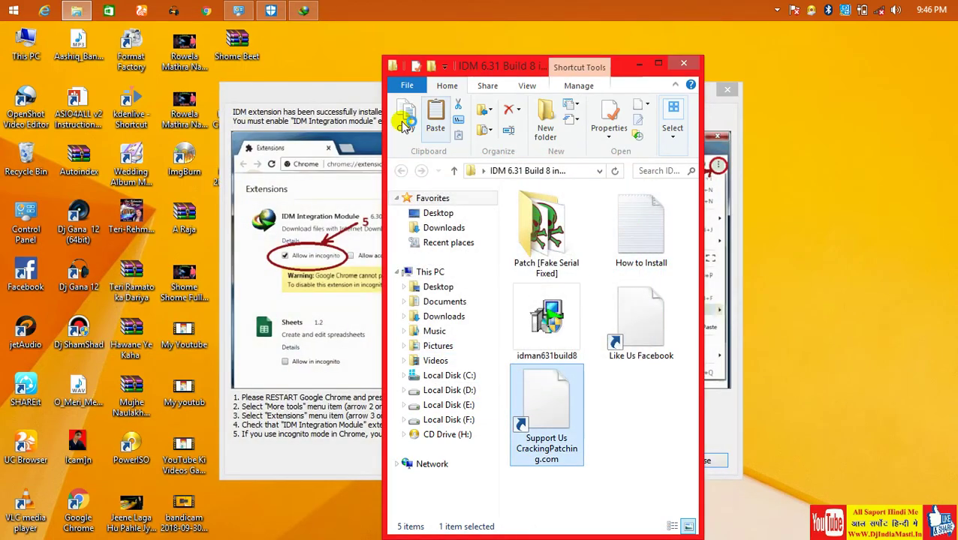
{"action": "left_click", "coordinate": [350, 93]}
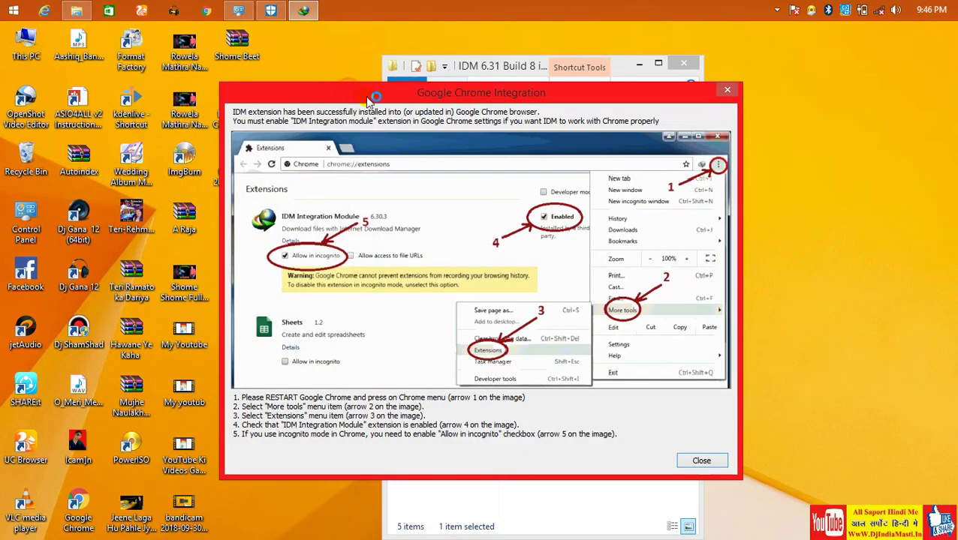
{"action": "left_click", "coordinate": [727, 94]}
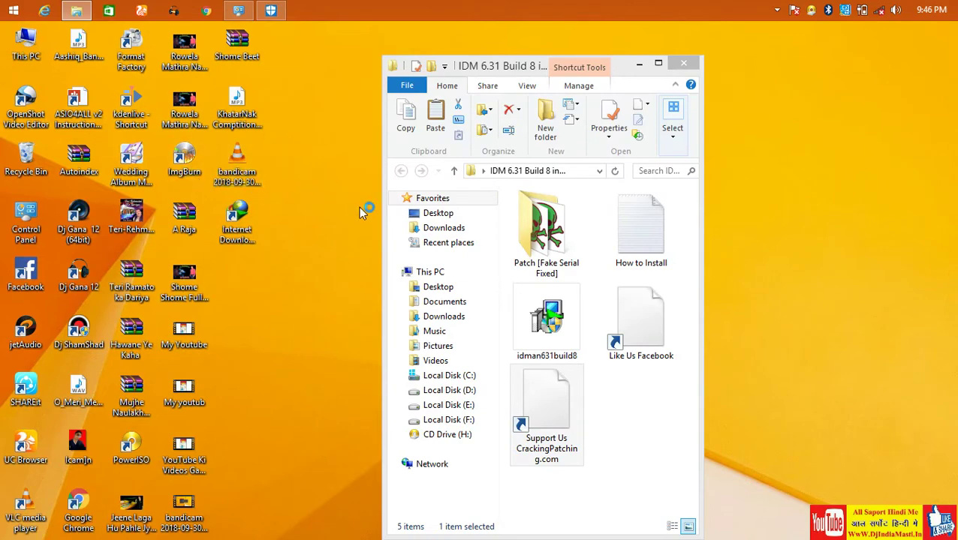
Step: Launch Internet Download Manager to check its registration state, and close the trial notice and the blank registration form
{"action": "double_click", "coordinate": [237, 224]}
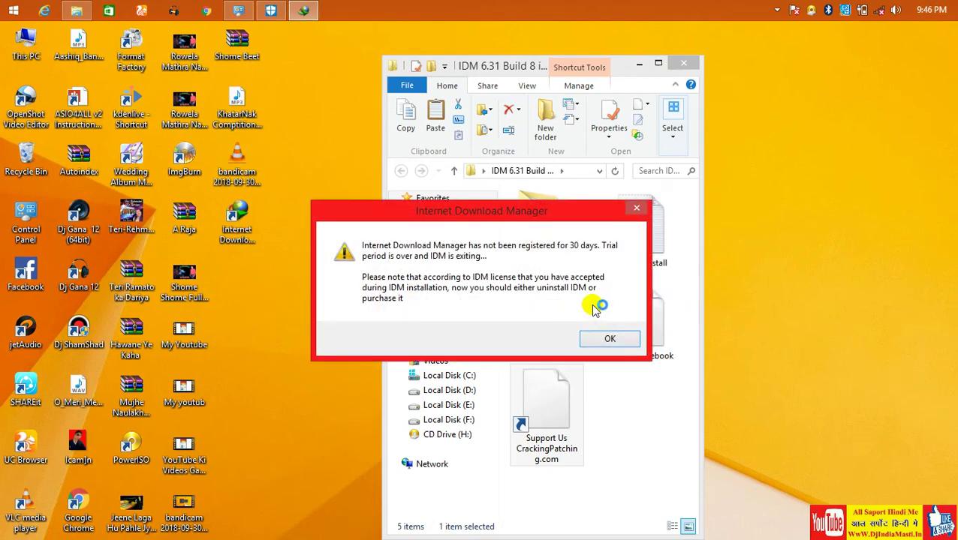
{"action": "left_click", "coordinate": [607, 339]}
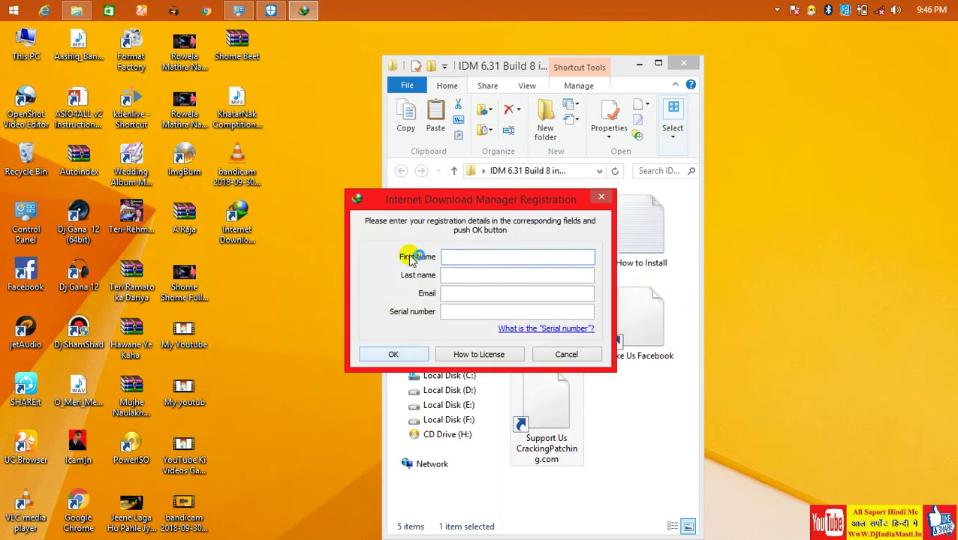
{"action": "left_click_drag", "start_coordinate": [417, 207], "coordinate": [234, 198]}
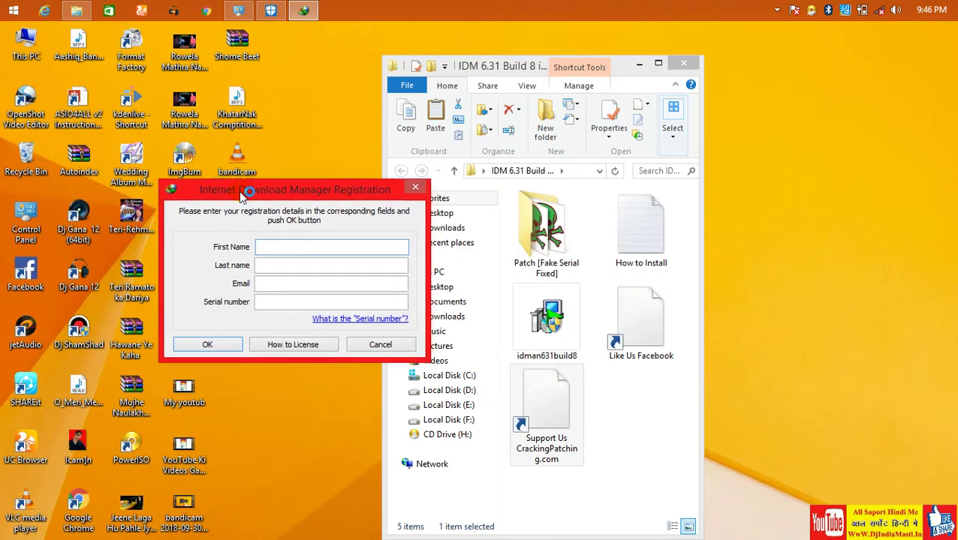
{"action": "left_click", "coordinate": [417, 191]}
{"action": "left_click", "coordinate": [610, 357]}
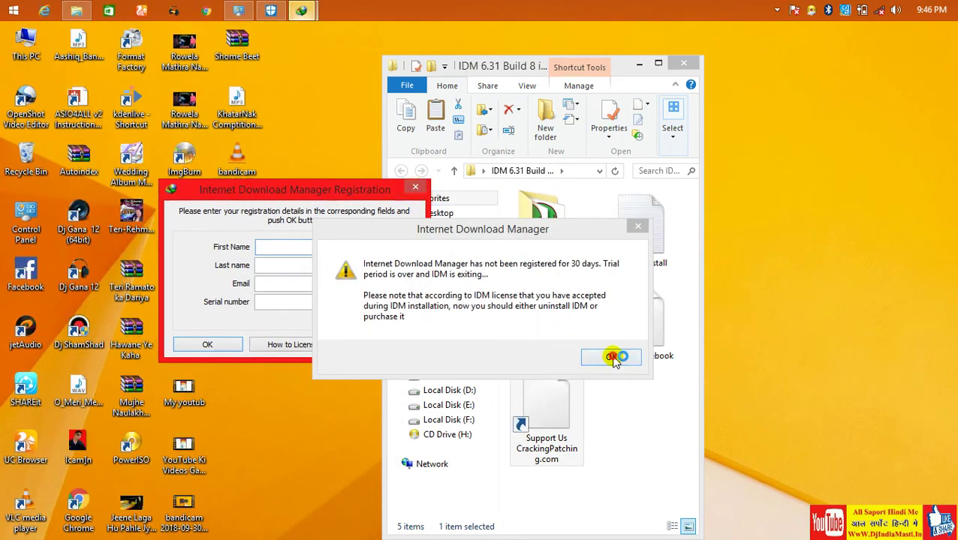
{"action": "left_click", "coordinate": [601, 200]}
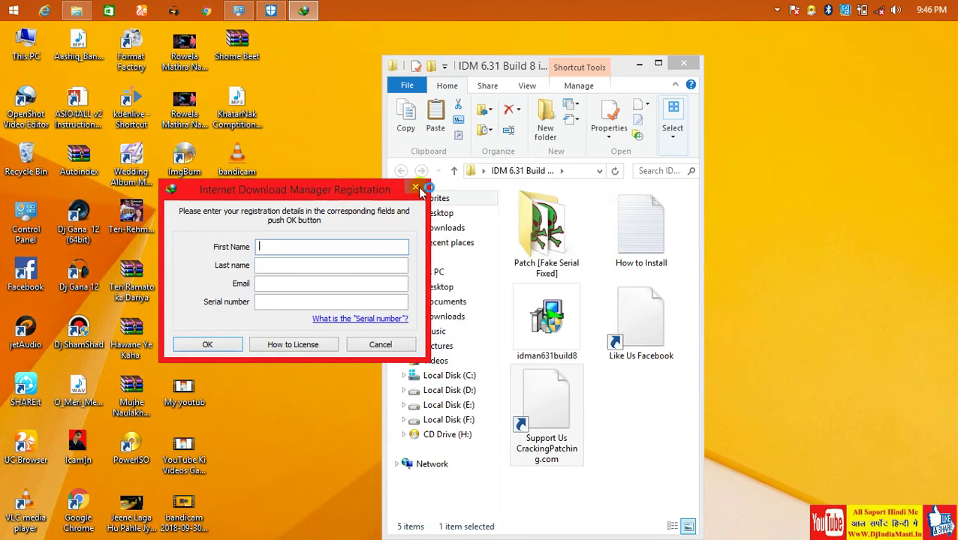
{"action": "left_click", "coordinate": [416, 187]}
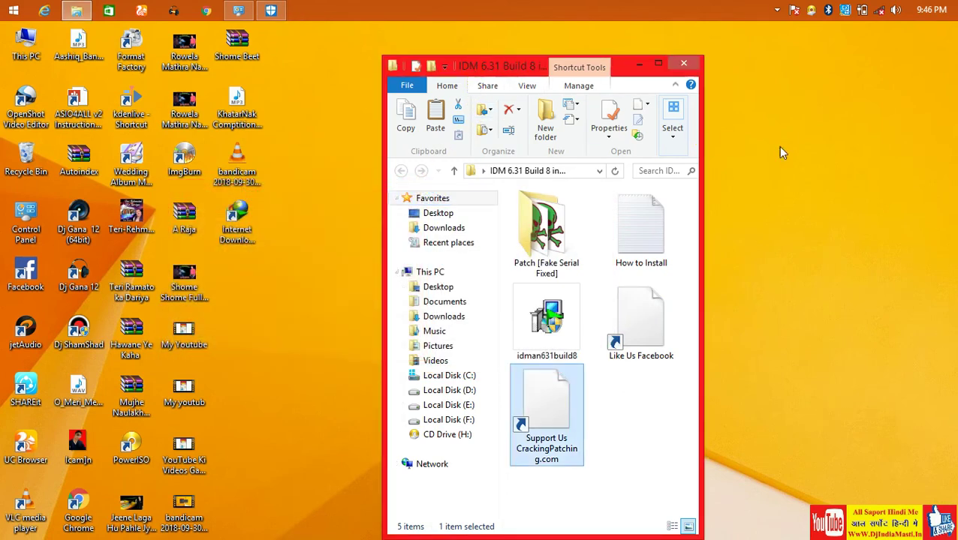
{"action": "right_click", "coordinate": [796, 140]}
{"action": "left_click", "coordinate": [825, 187]}
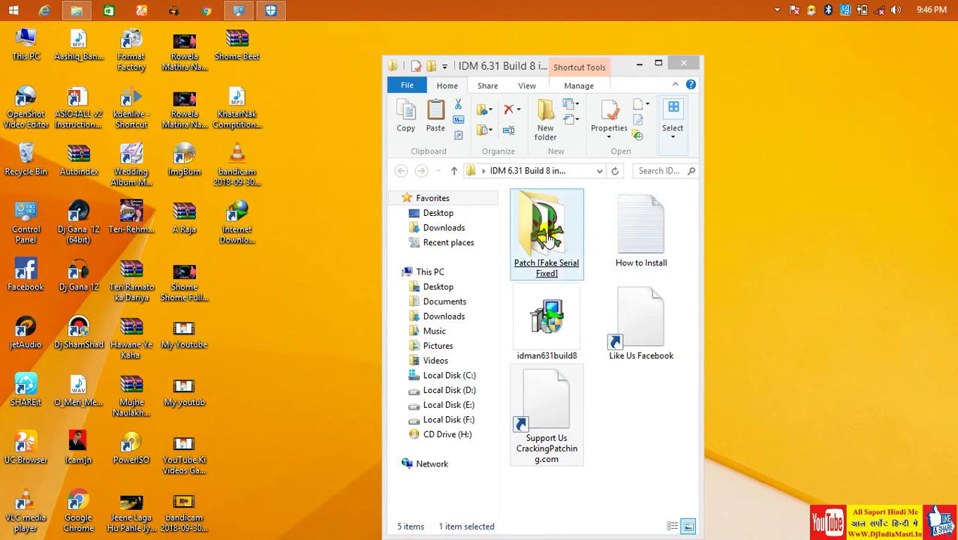
{"action": "right_click", "coordinate": [868, 91]}
{"action": "left_click", "coordinate": [880, 137]}
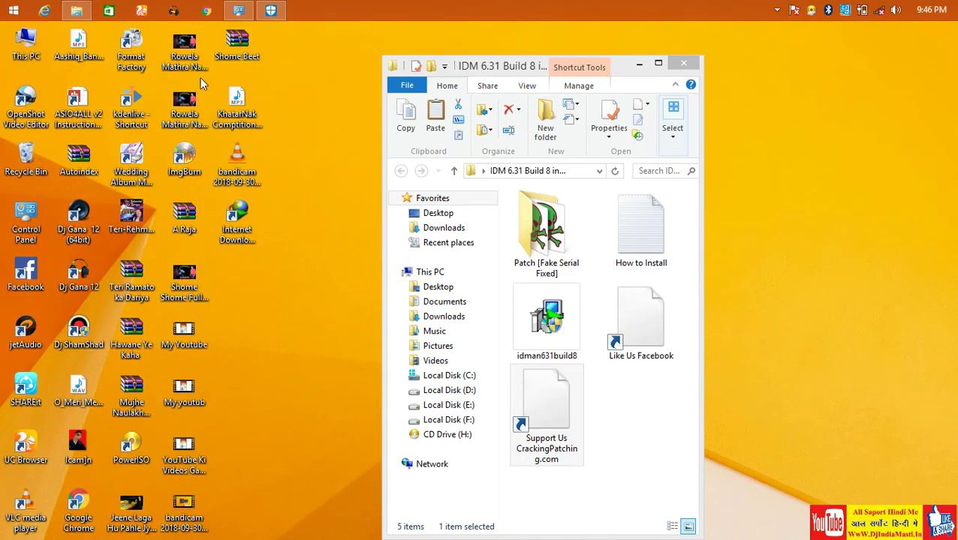
Step: Check the computer's system type in the properties of This PC and minimize the System window
{"action": "right_click", "coordinate": [33, 53]}
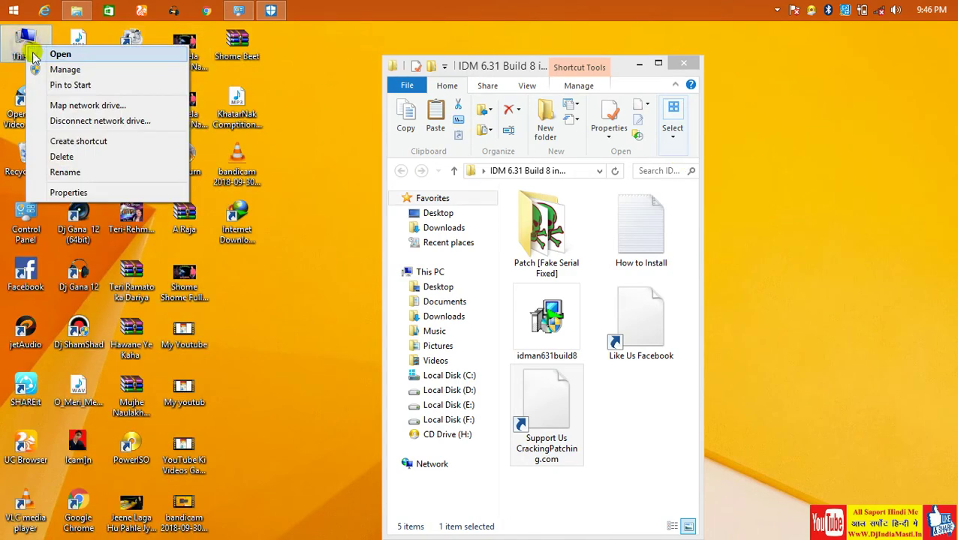
{"action": "left_click", "coordinate": [70, 192]}
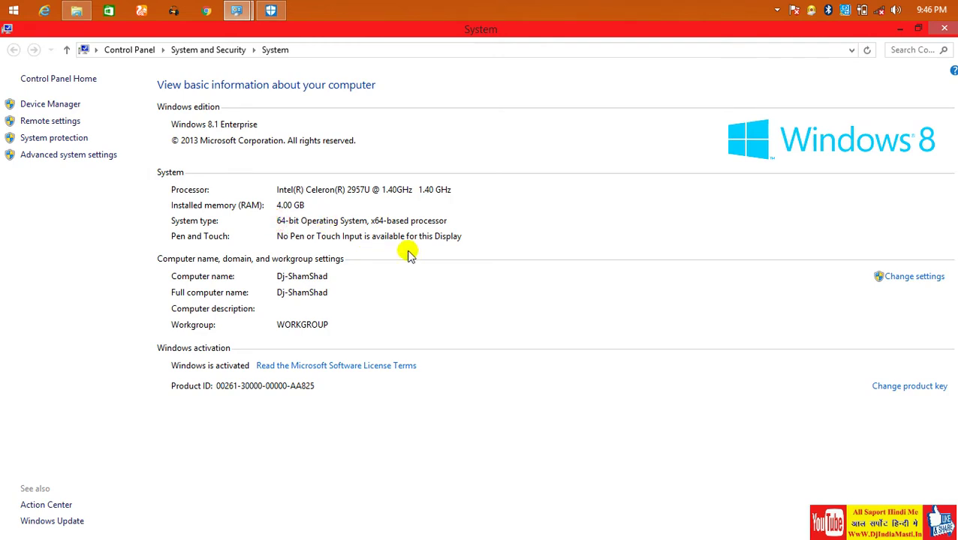
{"action": "left_click", "coordinate": [902, 29]}
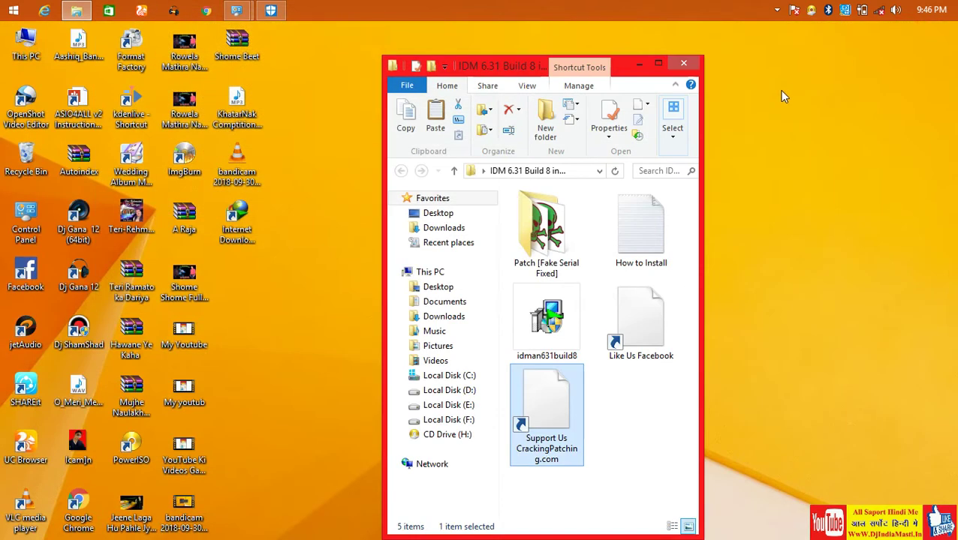
Step: Open the Patch [Fake Serial Fixed] folder and select the 32bit Patch build 8 file
{"action": "left_click", "coordinate": [565, 248]}
{"action": "double_click", "coordinate": [564, 248]}
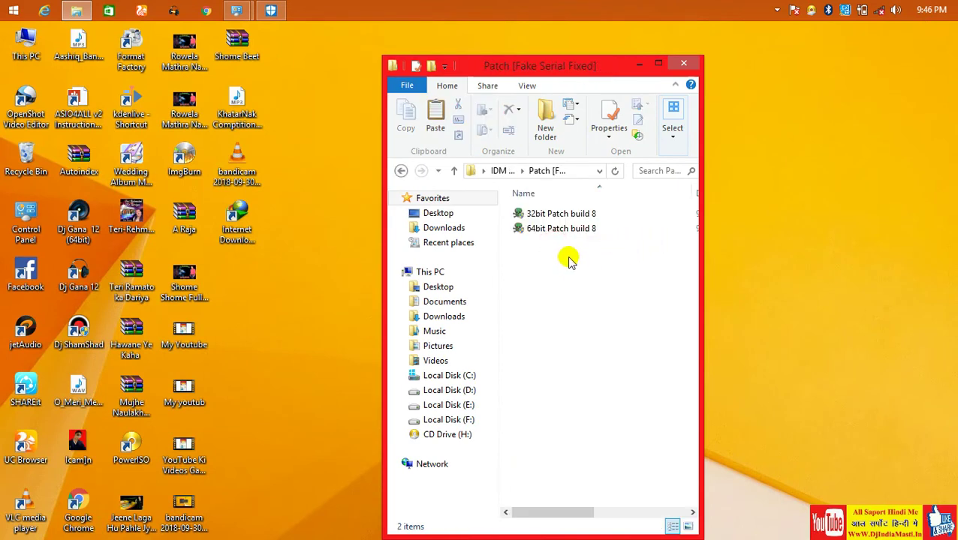
{"action": "left_click", "coordinate": [548, 218]}
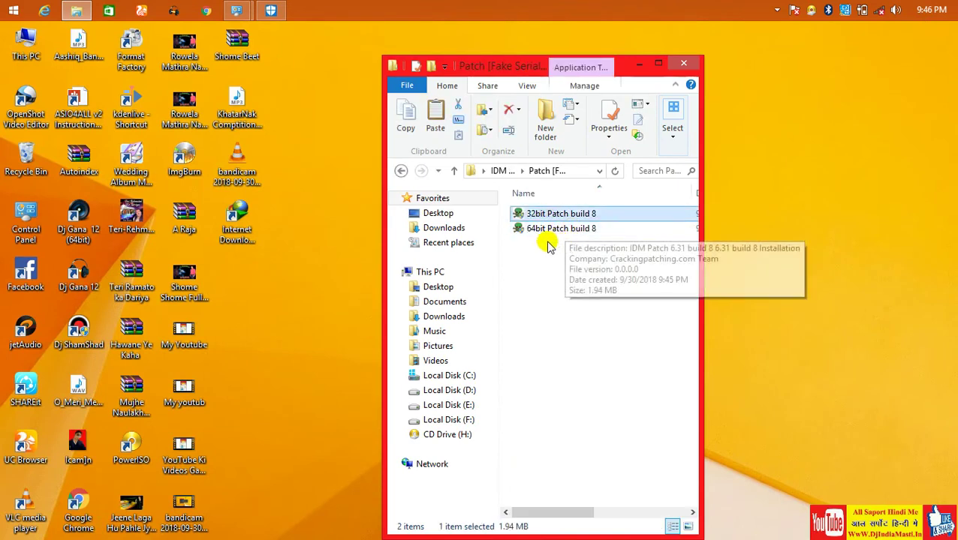
Step: Install the 64bit Patch build 8 into C:\Program Files (x86)\Internet Download Manager, close the browser window it opens, and finish the setup
{"action": "left_click", "coordinate": [555, 238]}
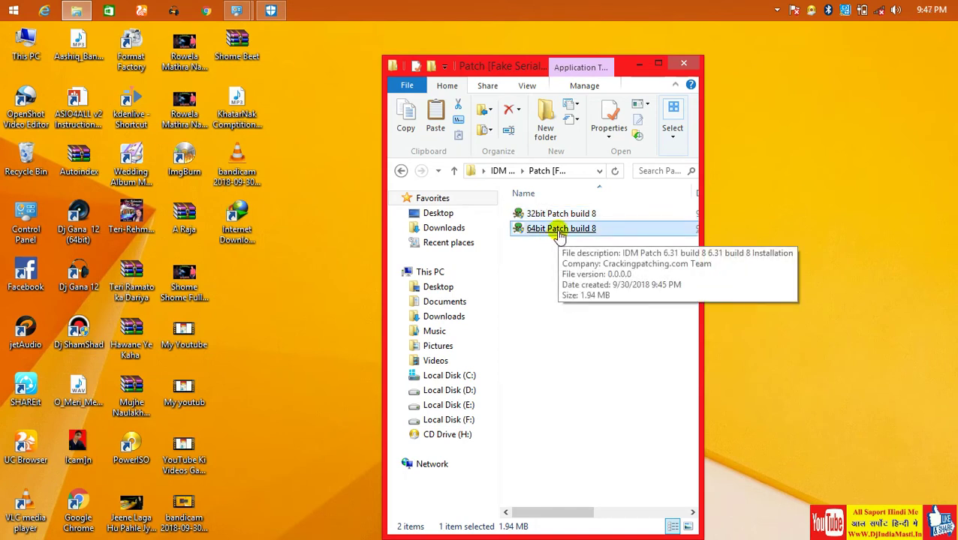
{"action": "double_click", "coordinate": [561, 234]}
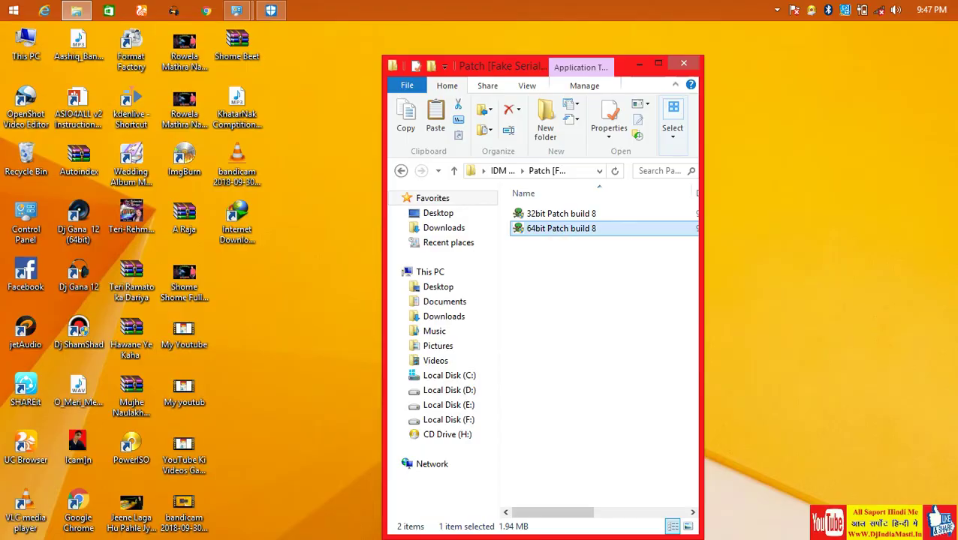
{"action": "left_click", "coordinate": [559, 389]}
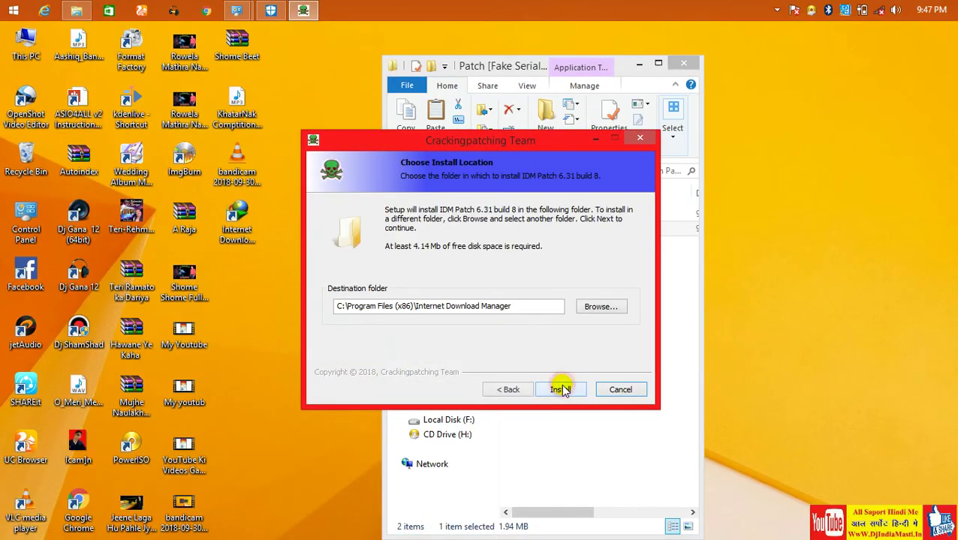
{"action": "left_click", "coordinate": [561, 386]}
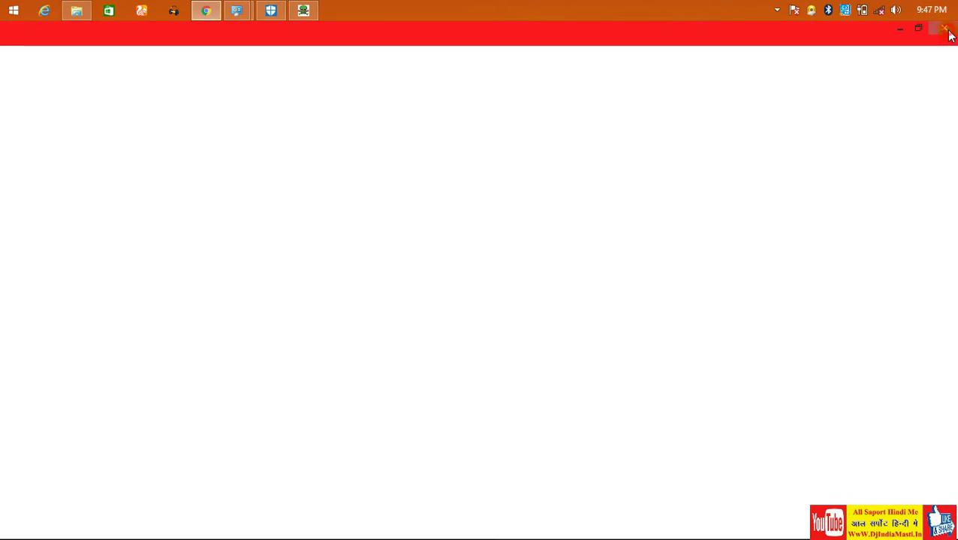
{"action": "left_click", "coordinate": [948, 31]}
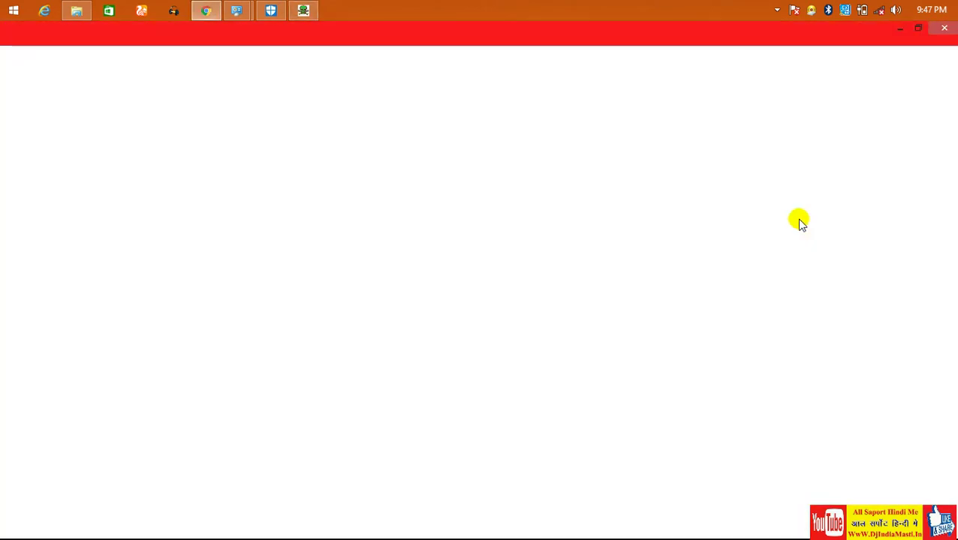
{"action": "left_click", "coordinate": [942, 28]}
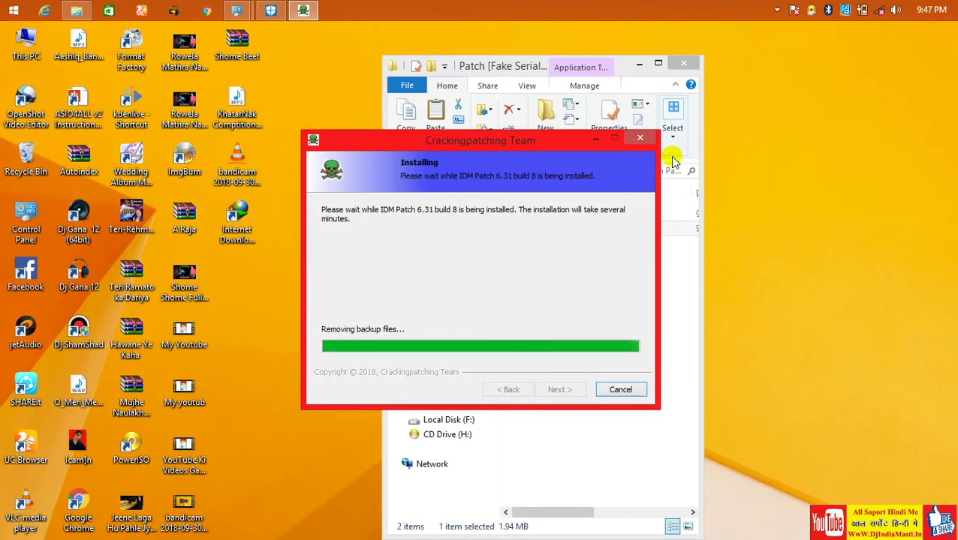
{"action": "left_click", "coordinate": [563, 390]}
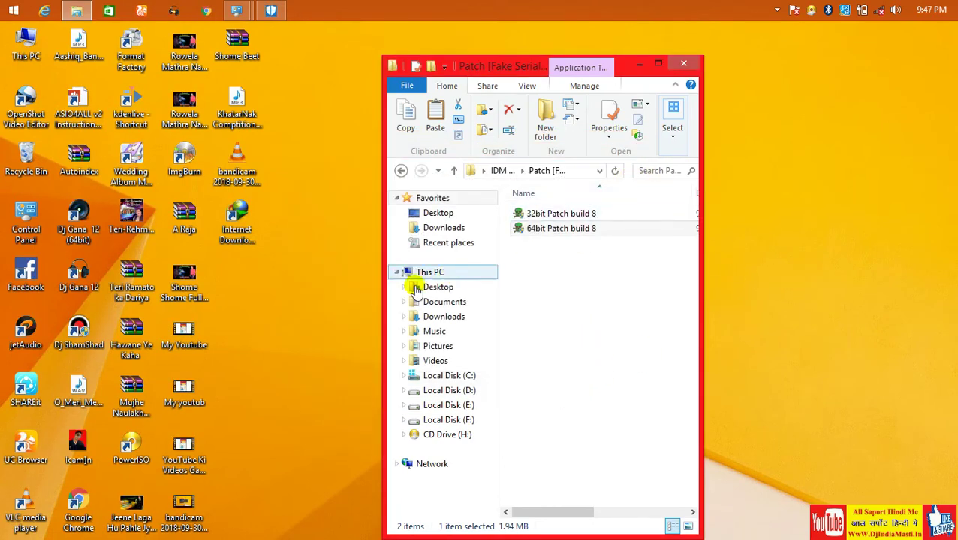
Step: Launch Internet Download Manager, dismiss the Tip of the Day and inspect the Cracked by entry, closing the program and the patch folder when done
{"action": "double_click", "coordinate": [240, 232]}
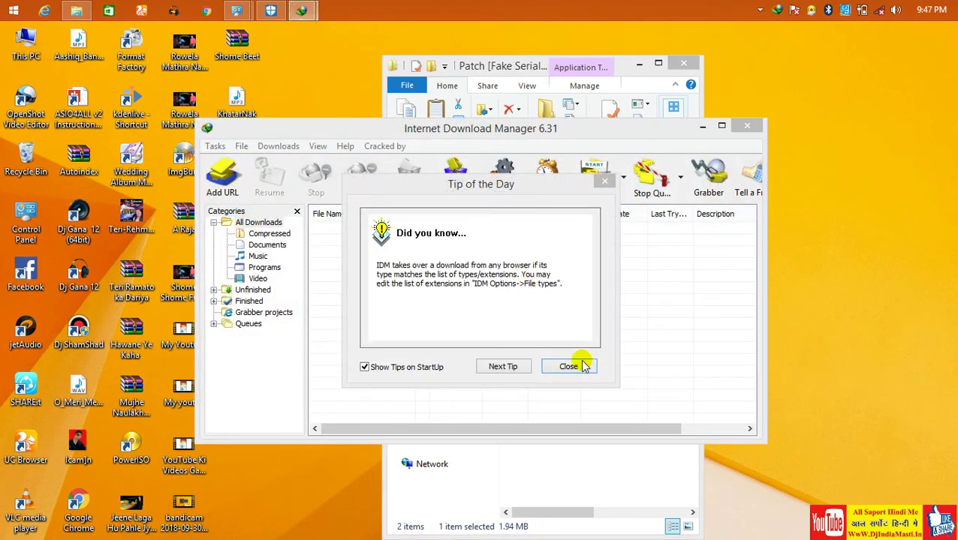
{"action": "left_click", "coordinate": [578, 365]}
{"action": "left_click", "coordinate": [385, 149]}
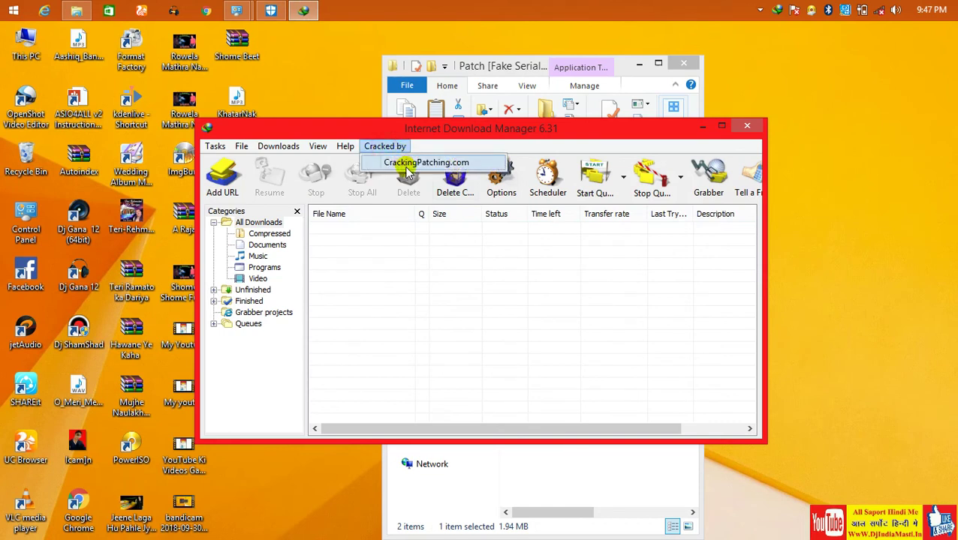
{"action": "left_click", "coordinate": [392, 149]}
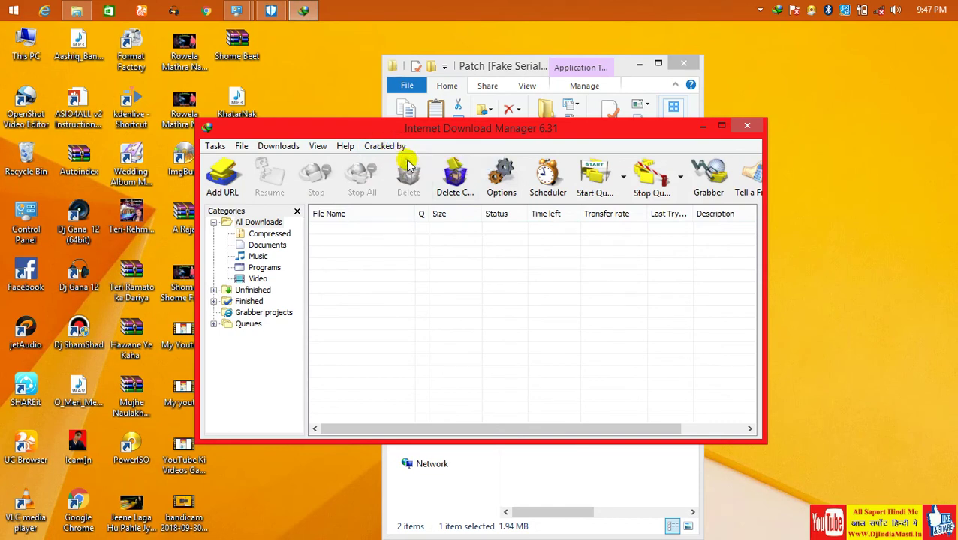
{"action": "left_click", "coordinate": [394, 149]}
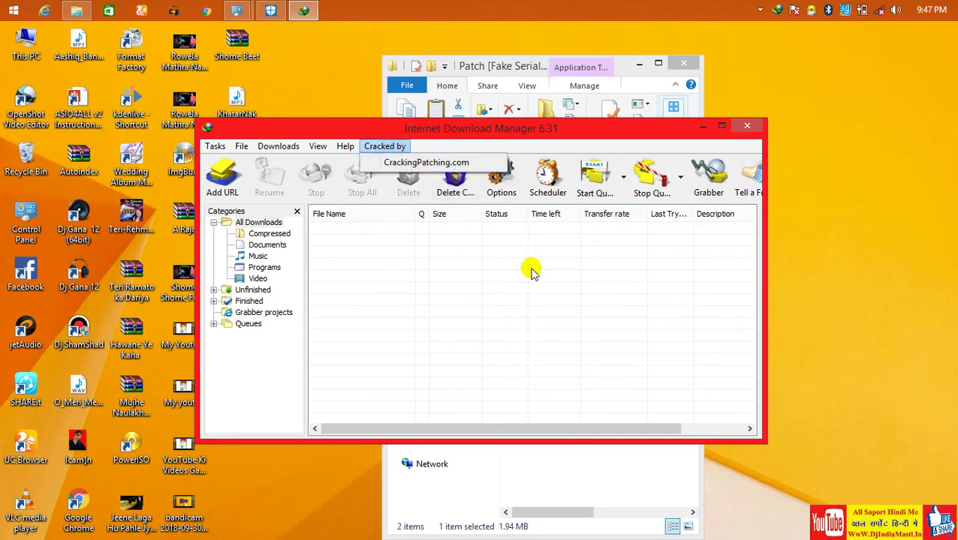
{"action": "left_click", "coordinate": [744, 124]}
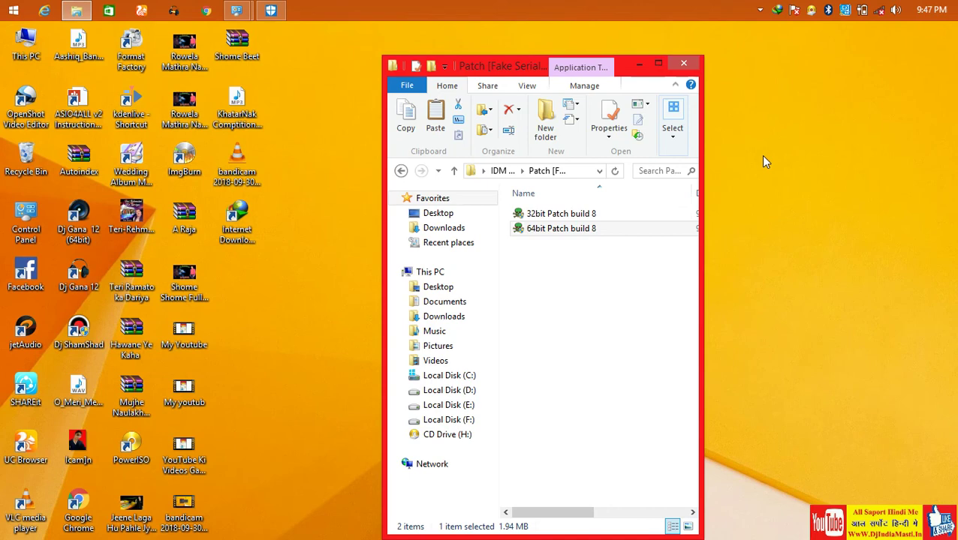
{"action": "left_click", "coordinate": [683, 63]}
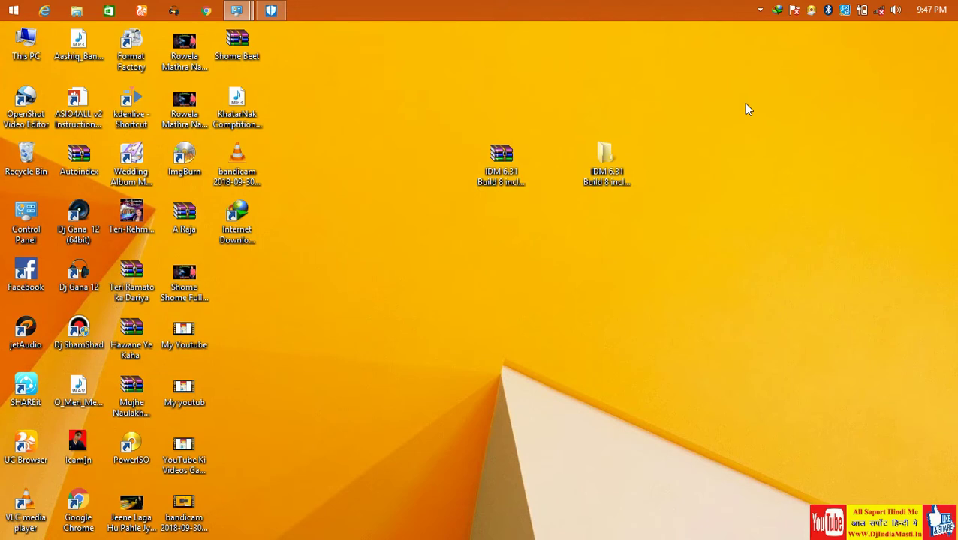